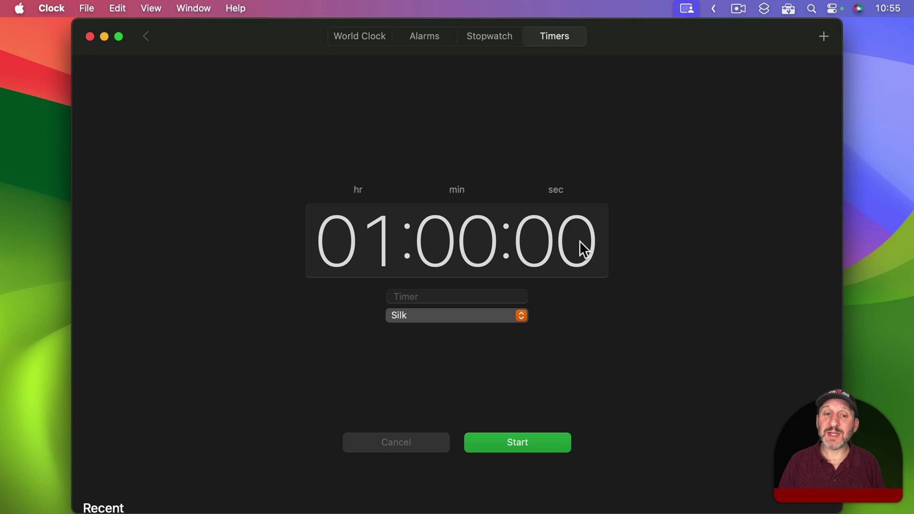
Set the timer's duration to 0 hours, 15 minutes and 0 seconds.
click(358, 242)
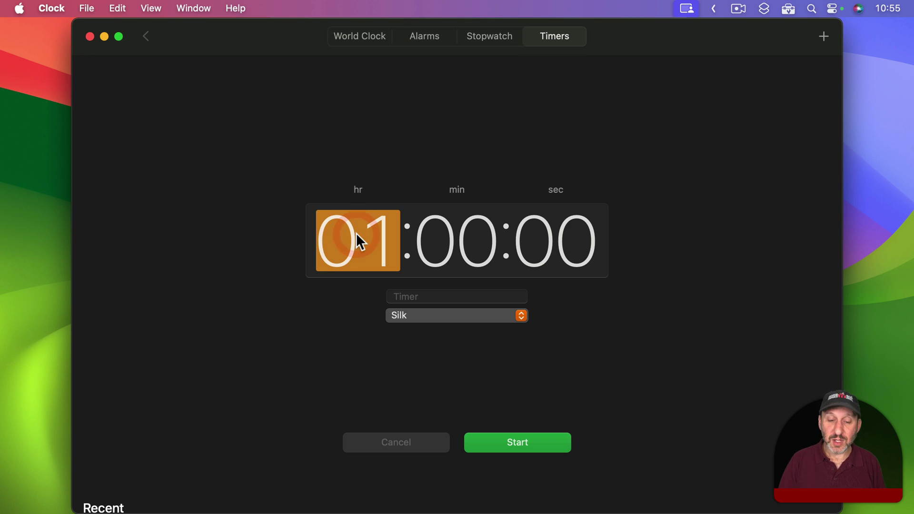
text(0:)
text(15)
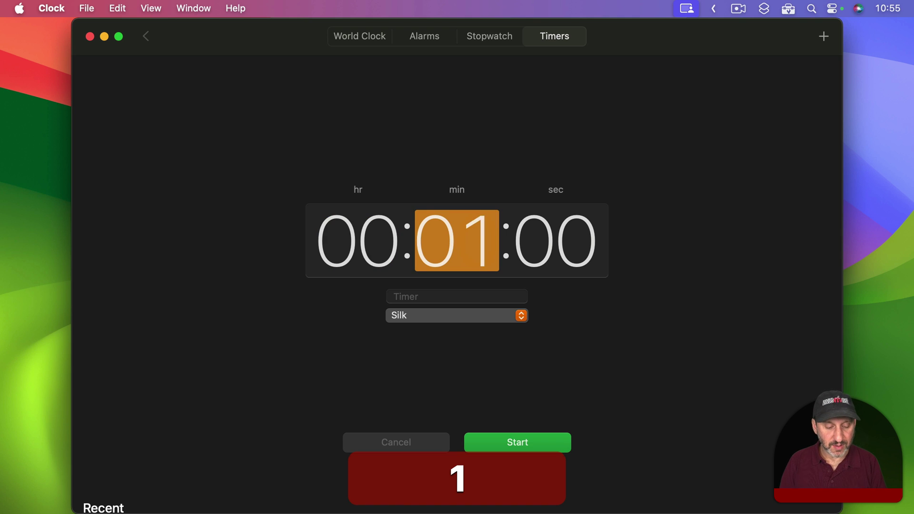
key(Tab)
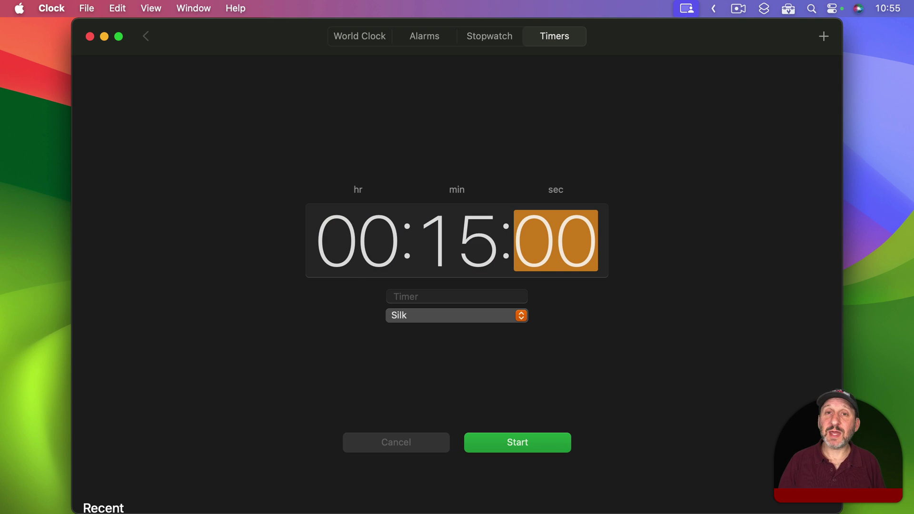
Keep the Silk alert sound, label the 15-minute timer "Cooking" and start it.
click(413, 321)
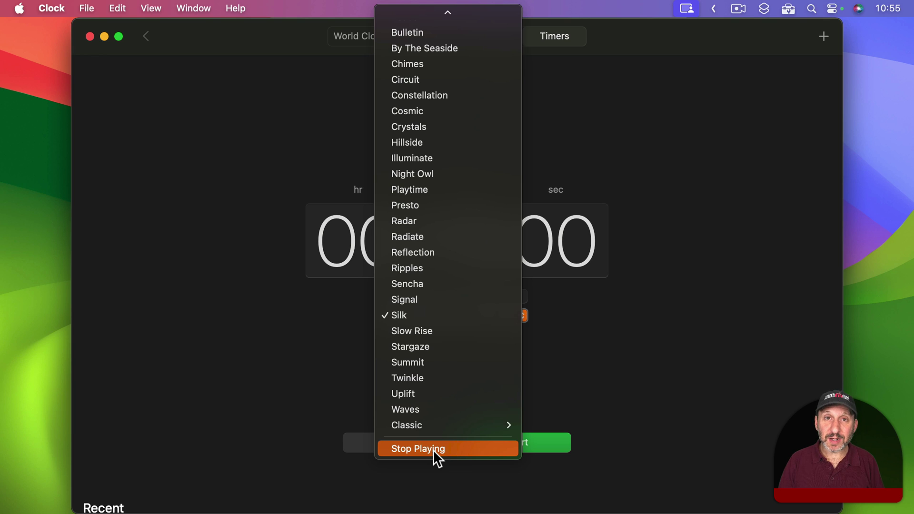
click(329, 410)
click(408, 296)
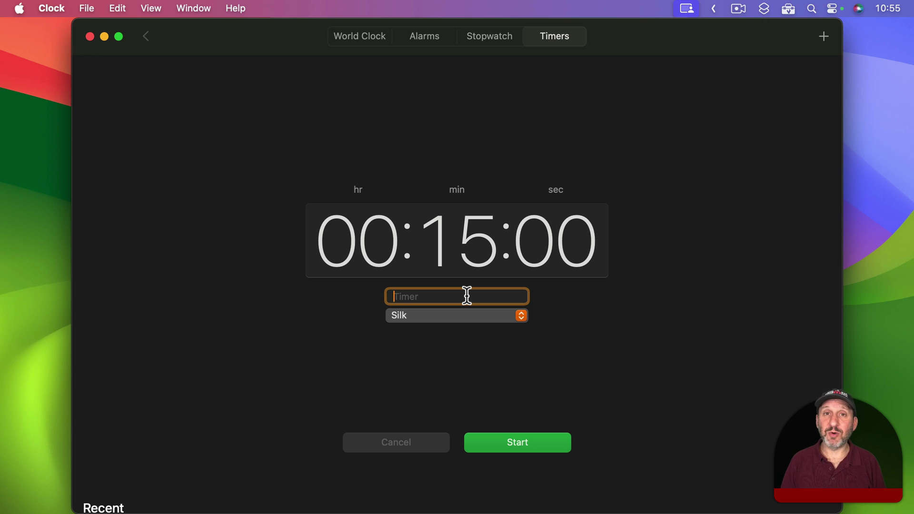
text(Cooking)
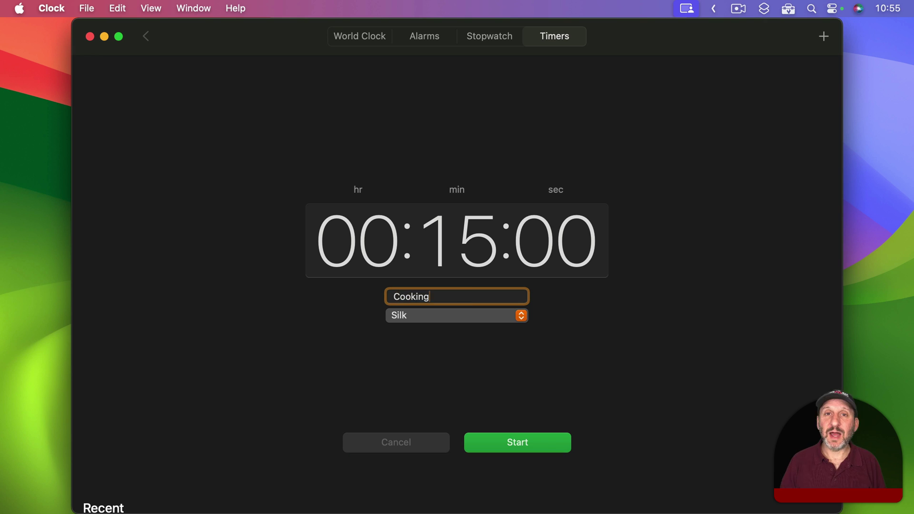
click(502, 441)
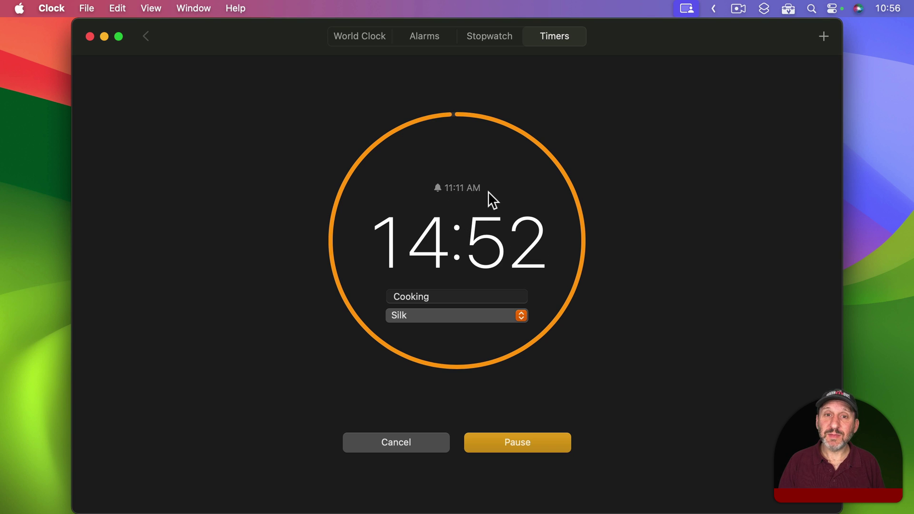
click(440, 316)
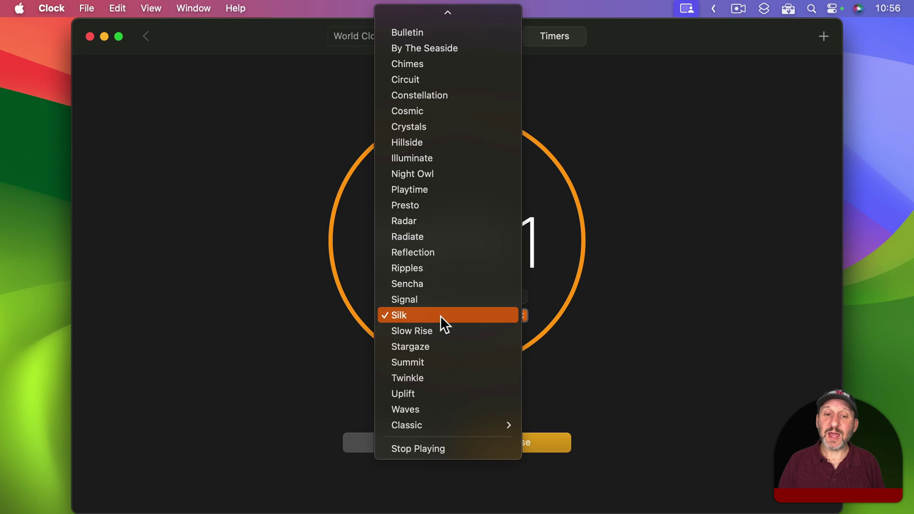
click(299, 289)
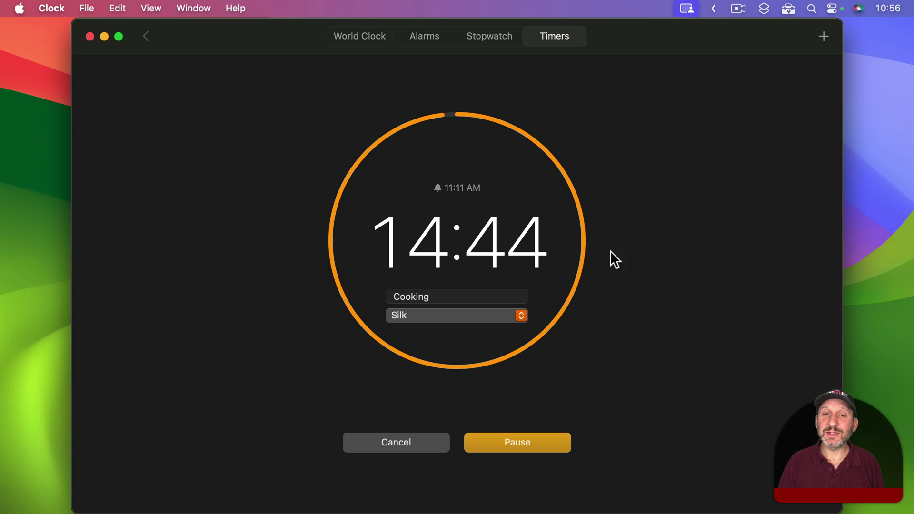
click(416, 297)
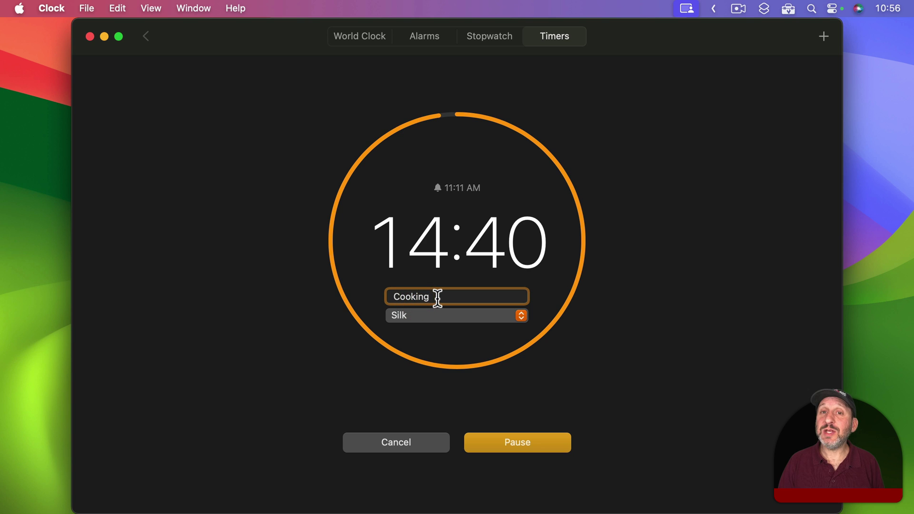
click(381, 267)
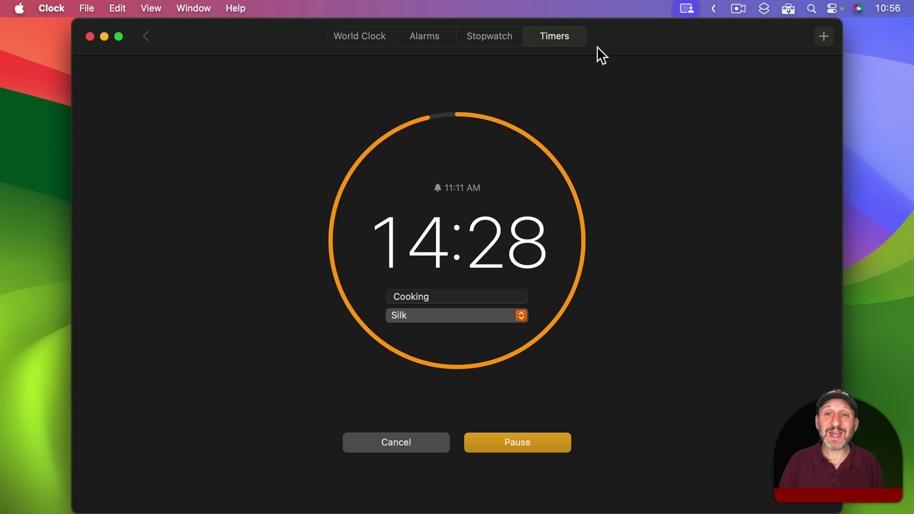
Create a second custom timer alongside the running one and set its duration to 1 hour, 0 minutes.
click(822, 37)
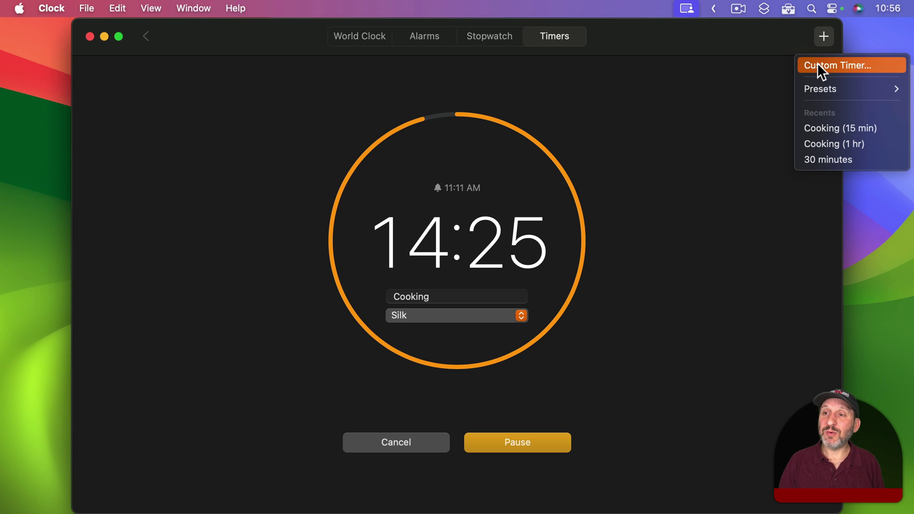
mouse_move(819, 89)
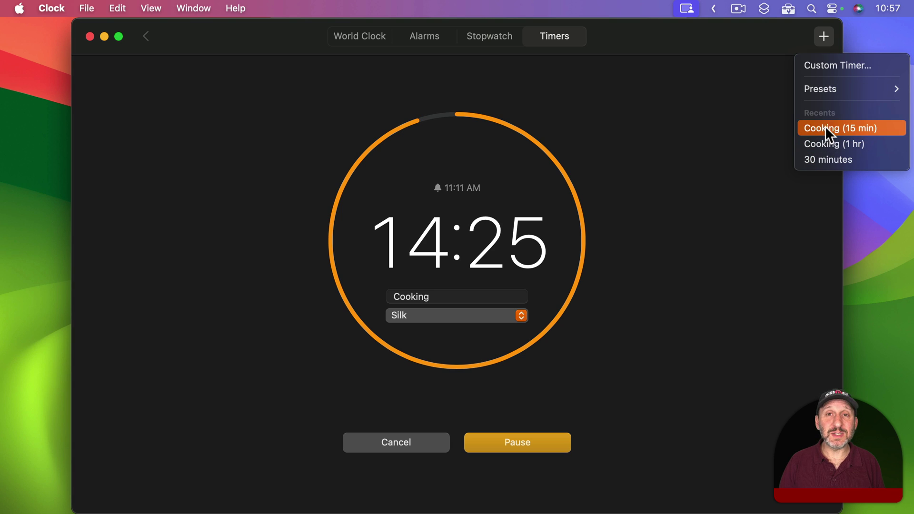
click(820, 64)
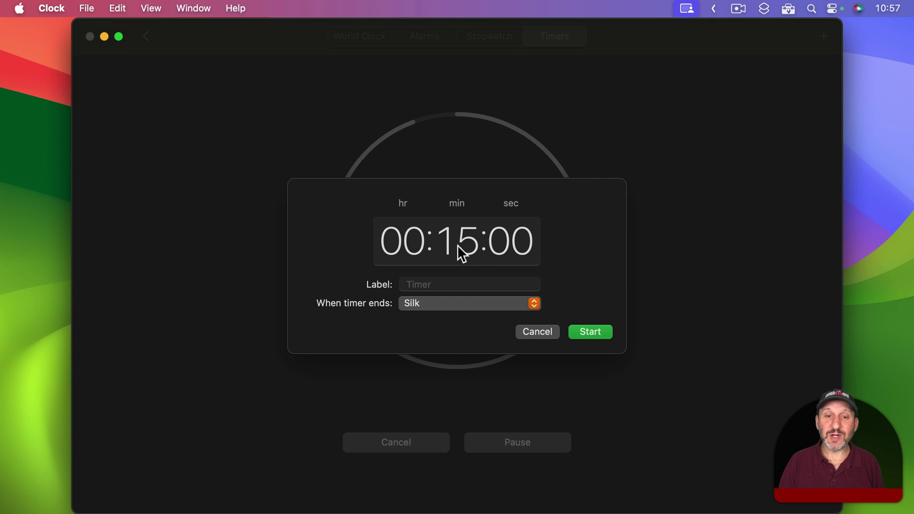
text(1)
key(Tab)
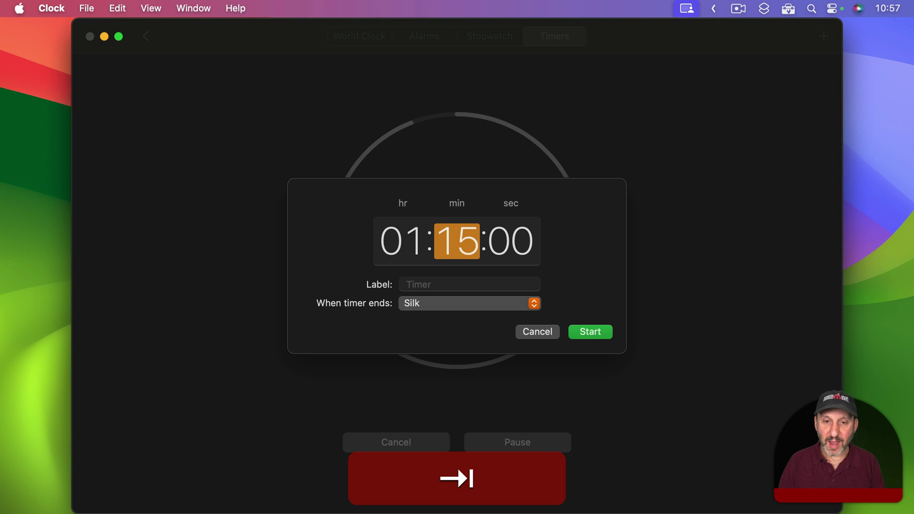
text(00)
Label the new timer "Take a Break", choose the Stargaze sound for when it ends, and start it.
click(419, 283)
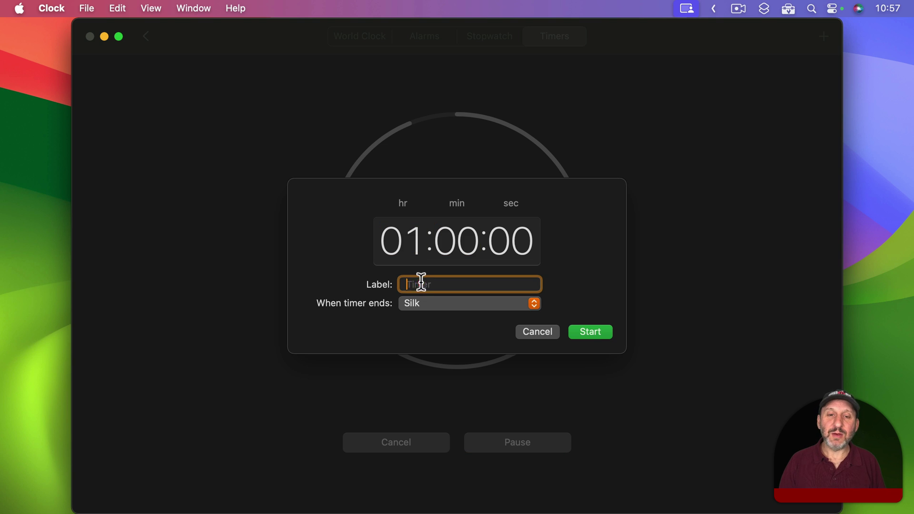
key(shift)
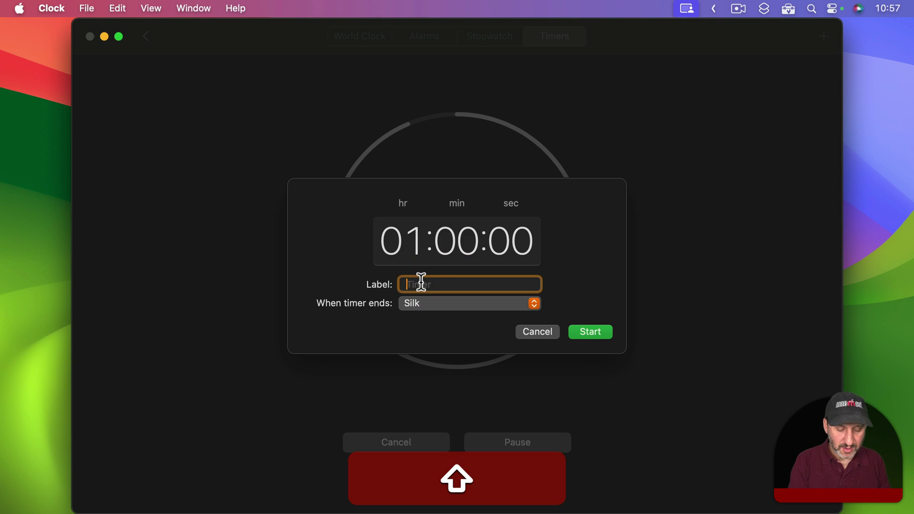
text(Take a Break)
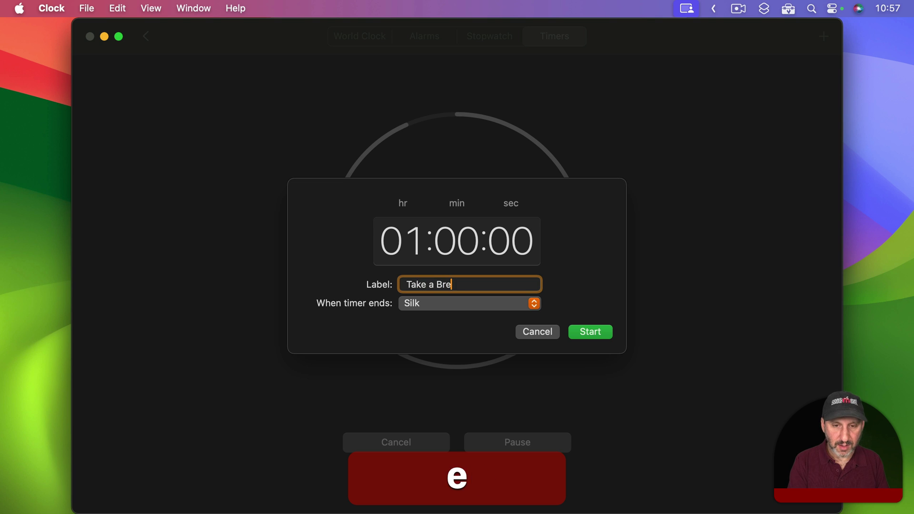
click(470, 301)
click(468, 326)
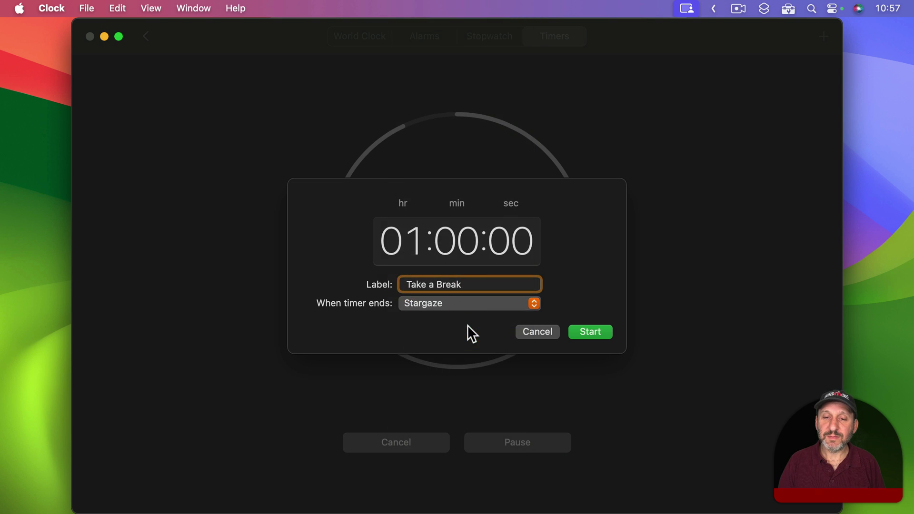
click(595, 330)
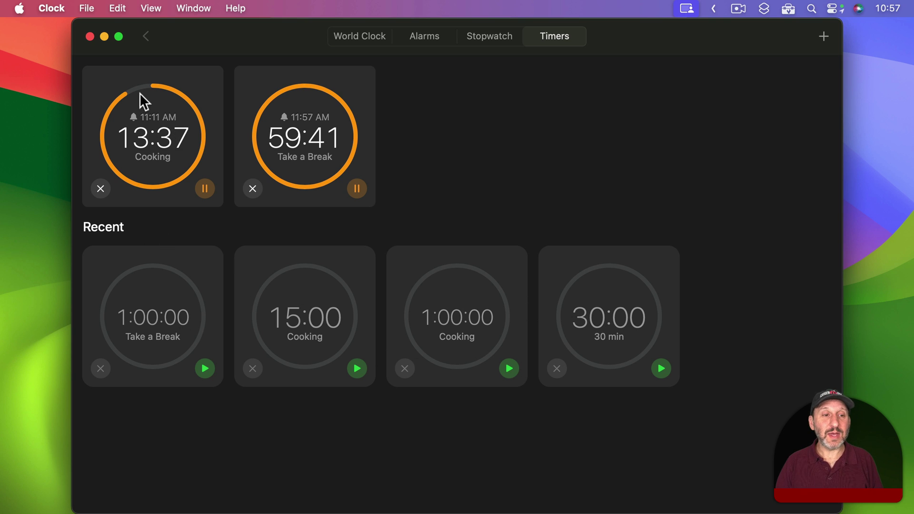
Pause and resume the running Take a Break timer, and cancel it.
click(358, 188)
click(357, 188)
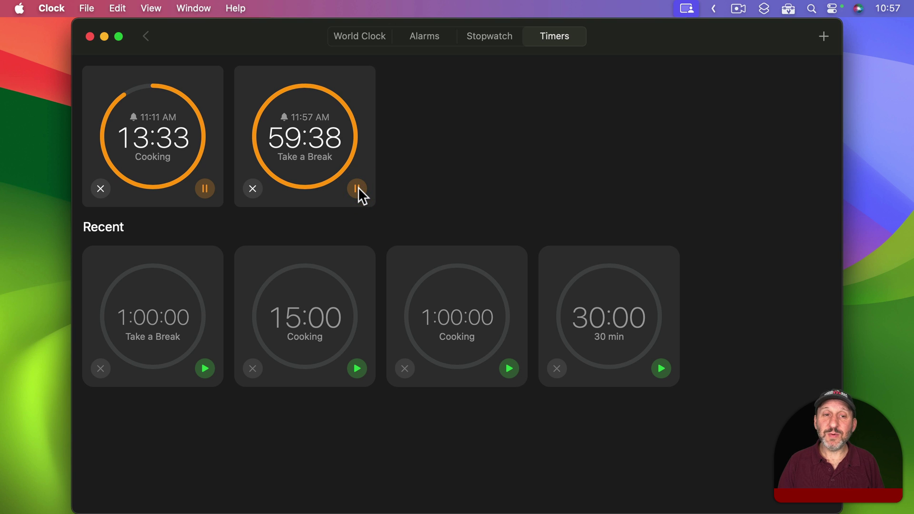
click(252, 189)
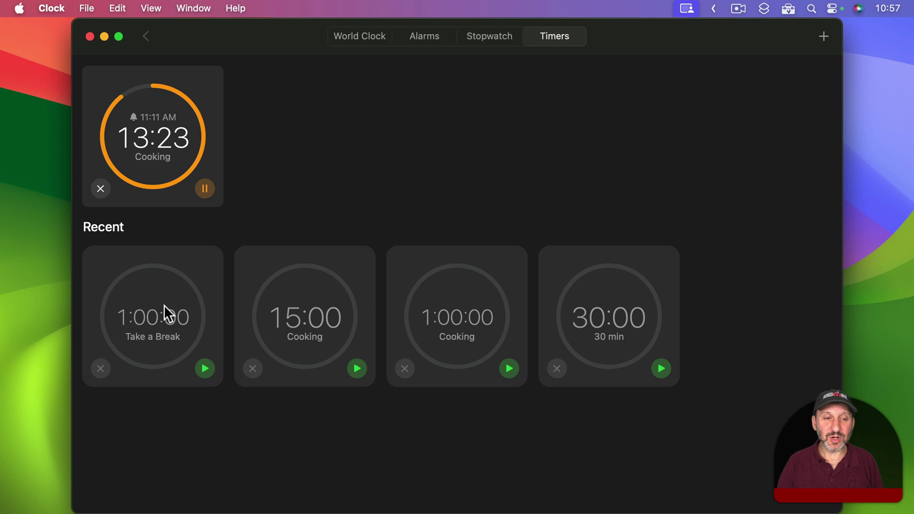
Restart the one-hour Take a Break timer from the recent timers, and close and reopen the Clock window through the running countdown.
click(205, 367)
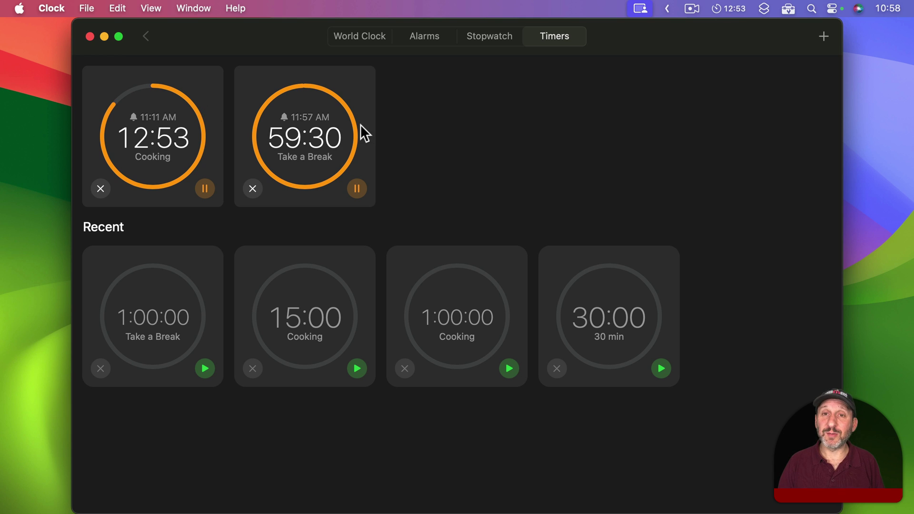
click(89, 37)
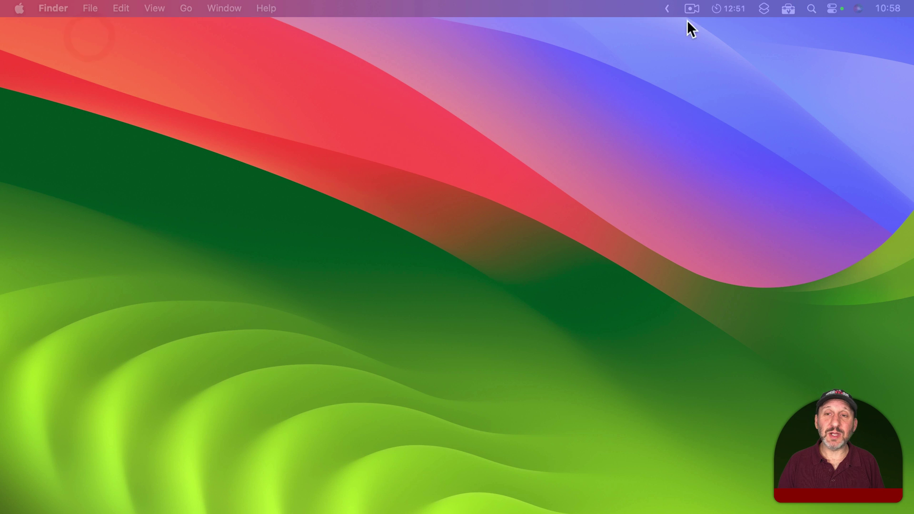
click(730, 8)
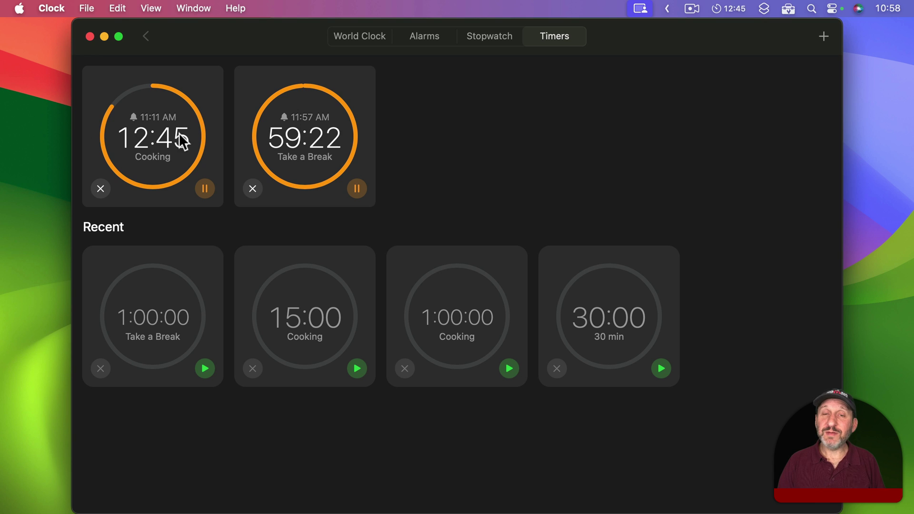
View the running Take a Break timer on its own, select its label text, and return to the overview of all timers.
click(296, 120)
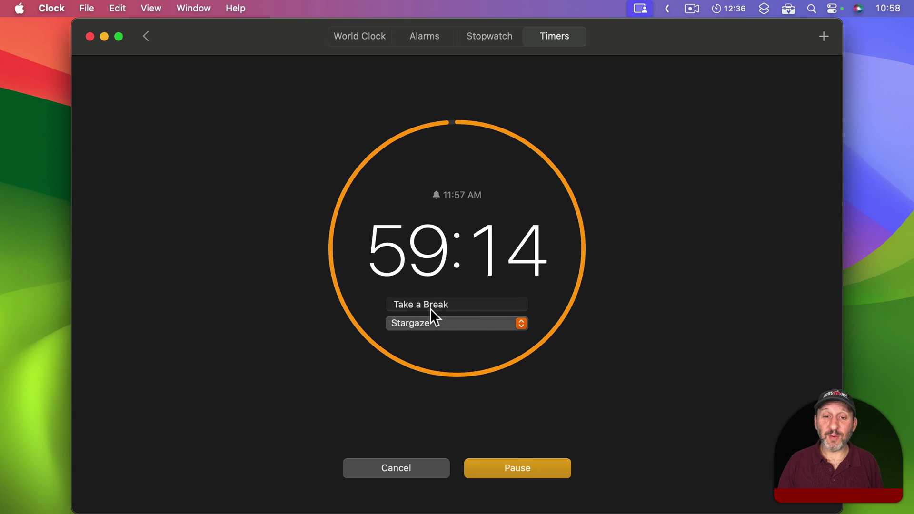
drag(457, 304, 344, 303)
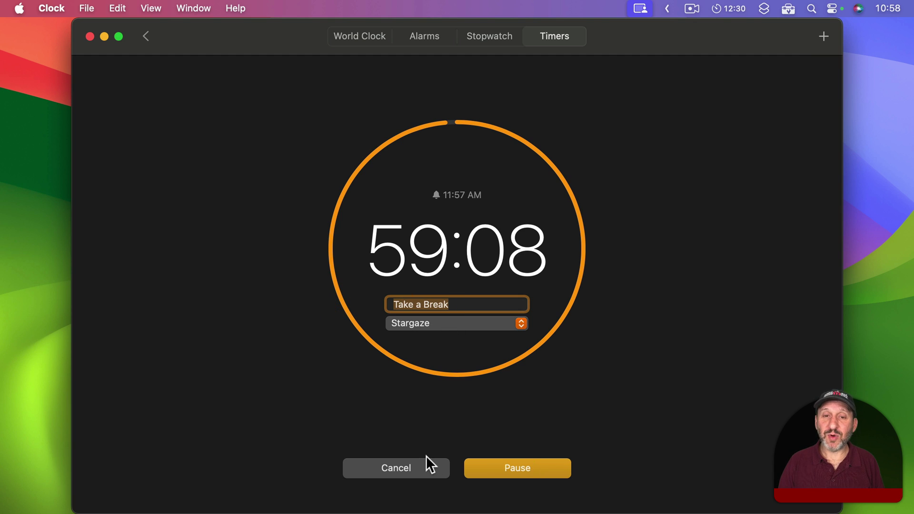
click(147, 37)
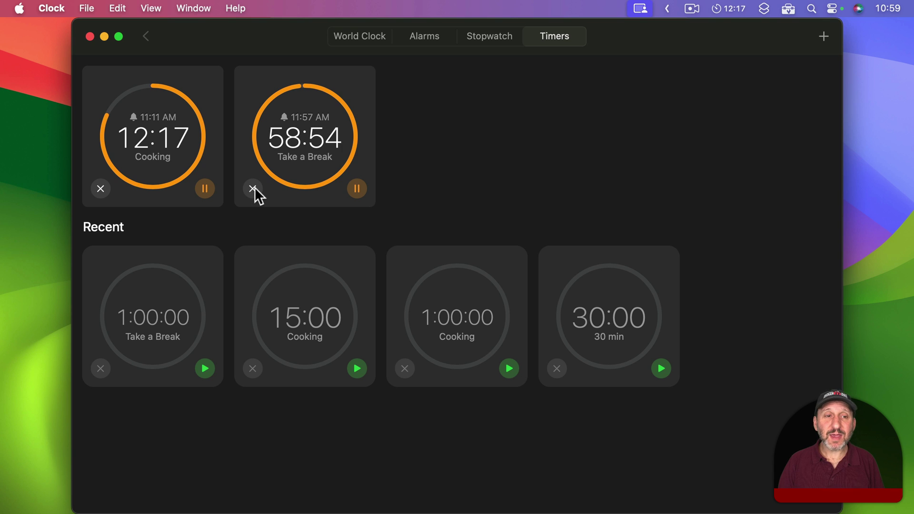
Cancel both running timers, Take a Break and Cooking.
click(253, 188)
click(98, 187)
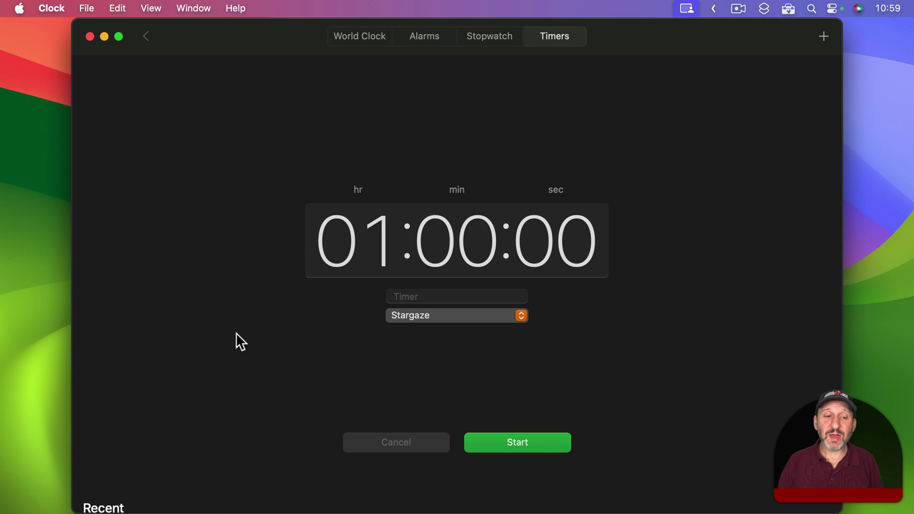
Start the recent one-hour Take a Break timer again, select its label text, and cancel the timer.
scroll(237, 334, down, 5)
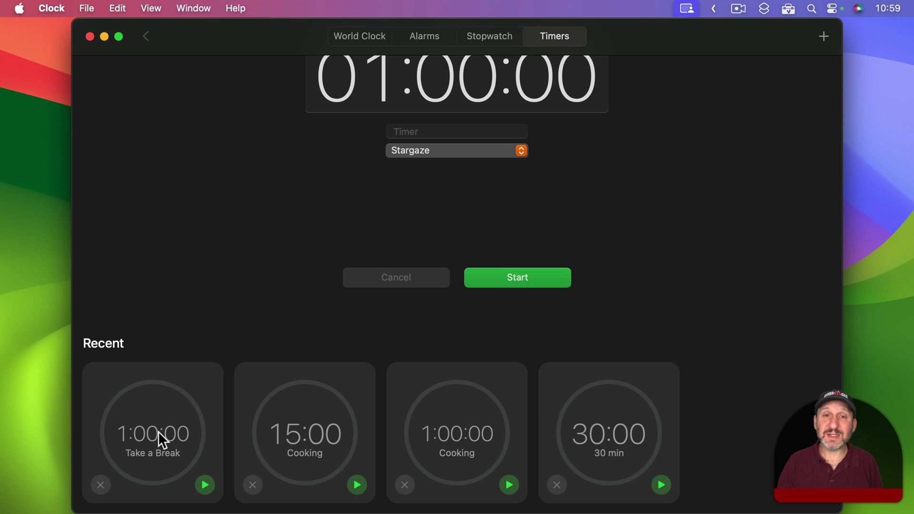
click(204, 484)
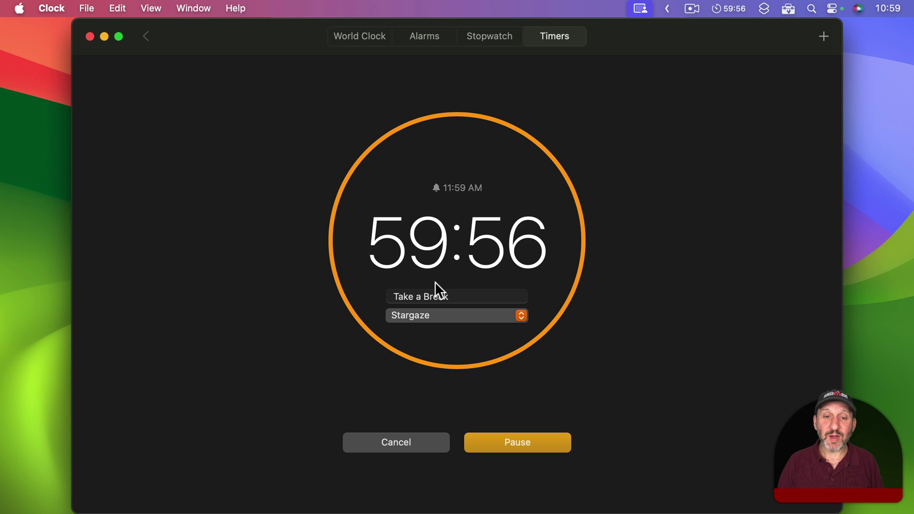
drag(420, 294, 373, 290)
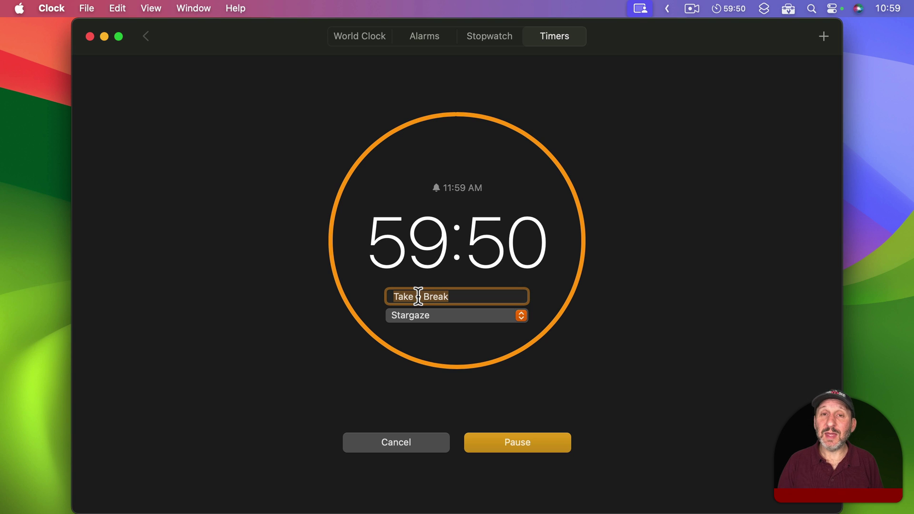
click(425, 441)
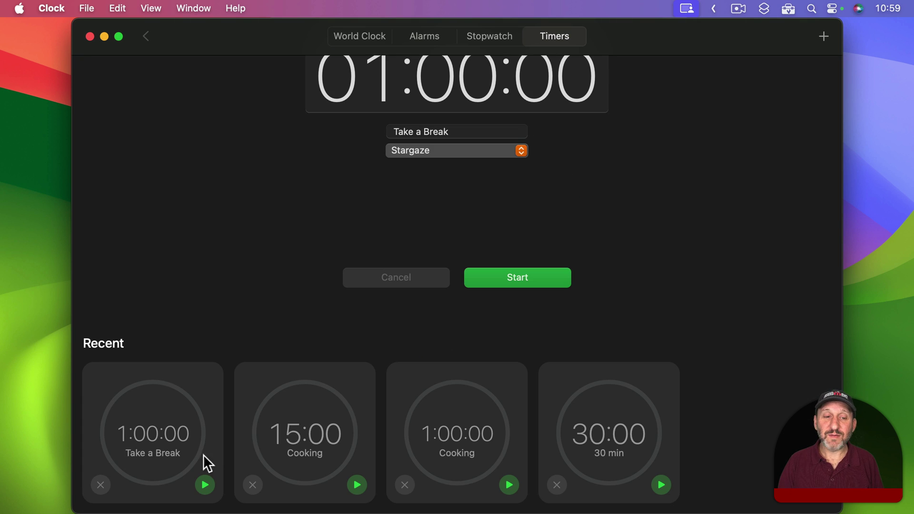
Delete the one-hour Cooking timer and the 30 min timer from the recent timers.
click(402, 483)
click(404, 481)
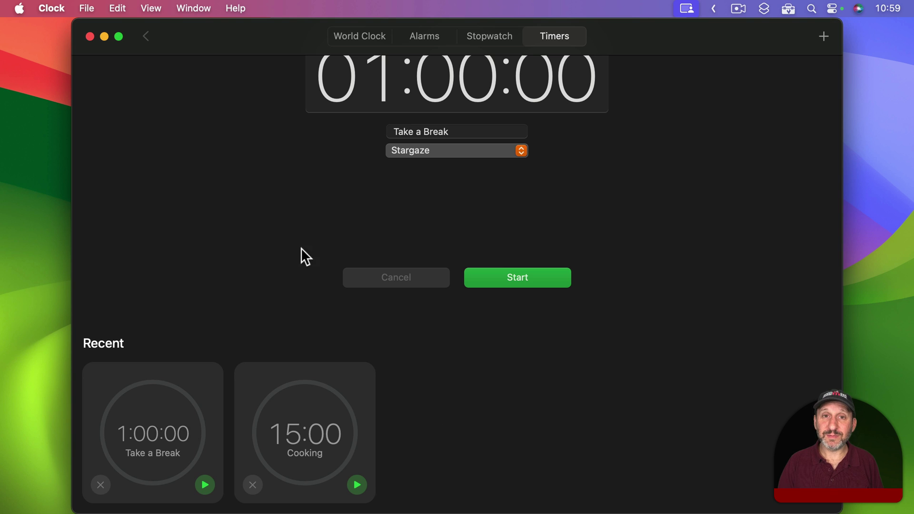
scroll(529, 195, up, 5)
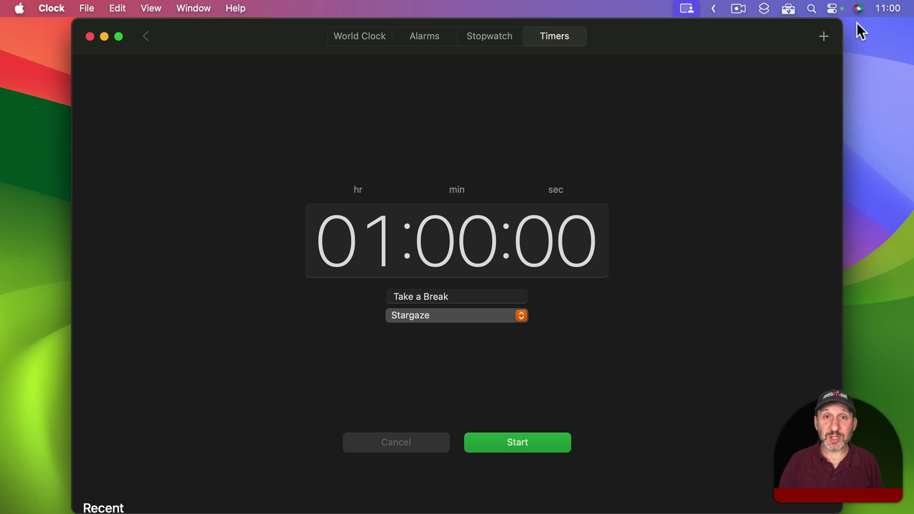
Start a 15-minute timer by voice with Siri, and activate Siri again for another request.
click(858, 7)
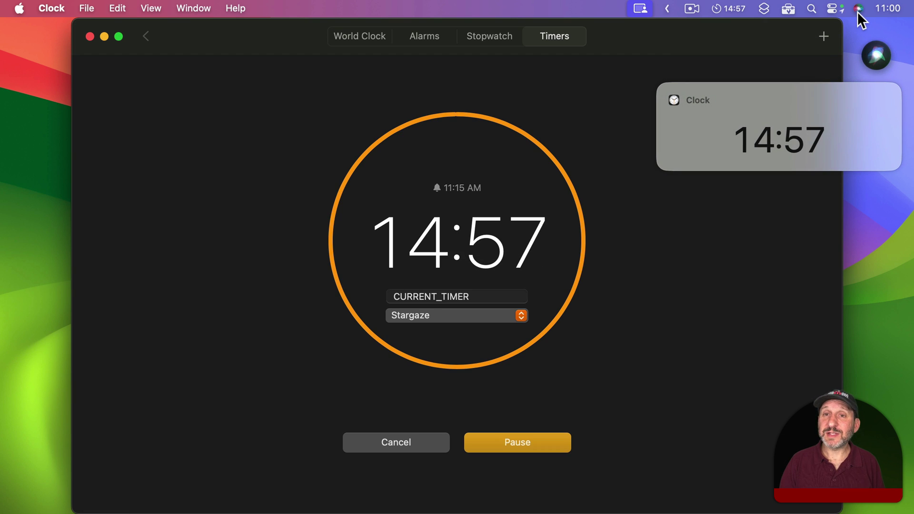
click(857, 10)
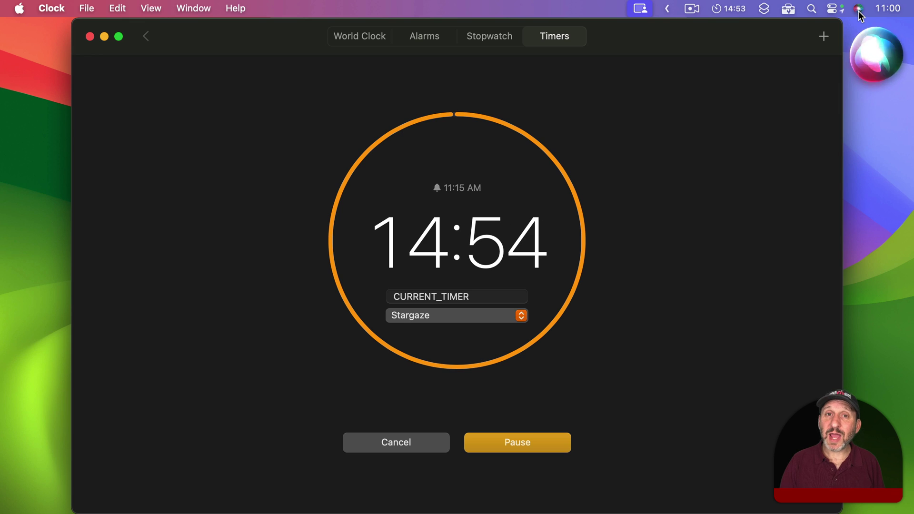